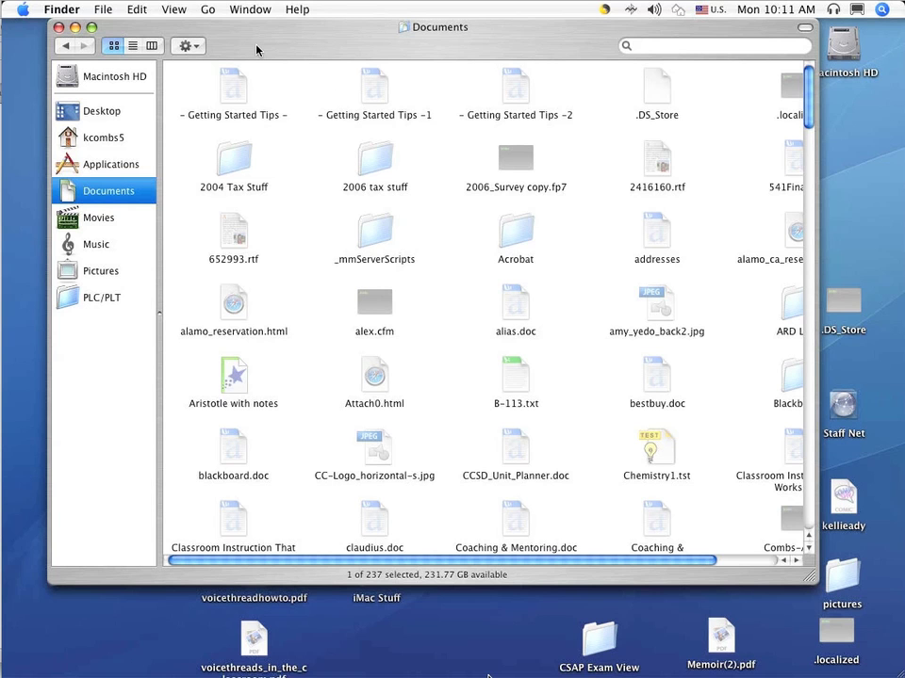
- Show the Documents folder as a list and turn off Hide extension in the info of the english PowerPoint file
click(133, 46)
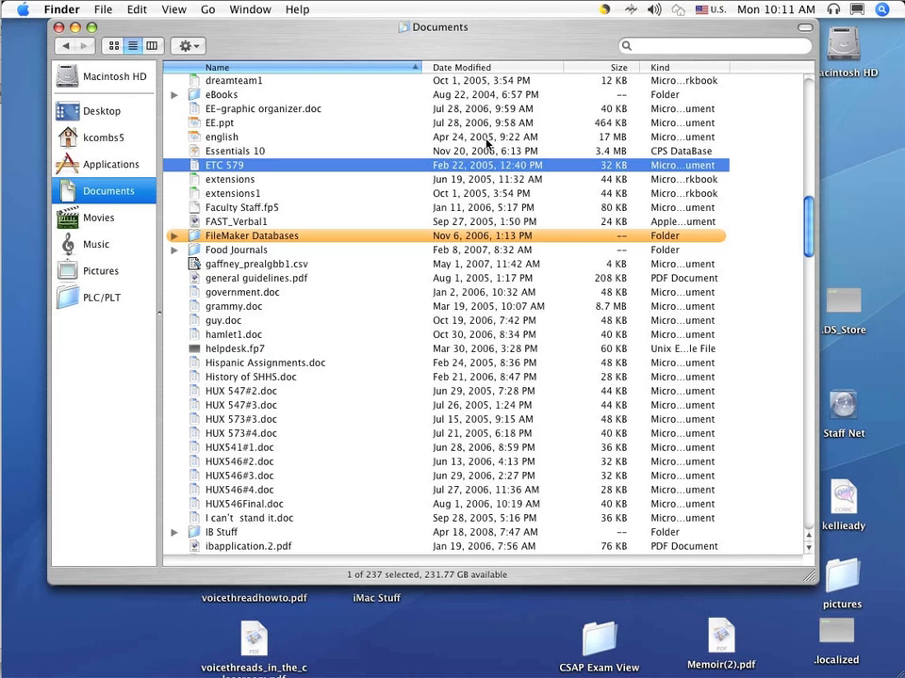
click(671, 139)
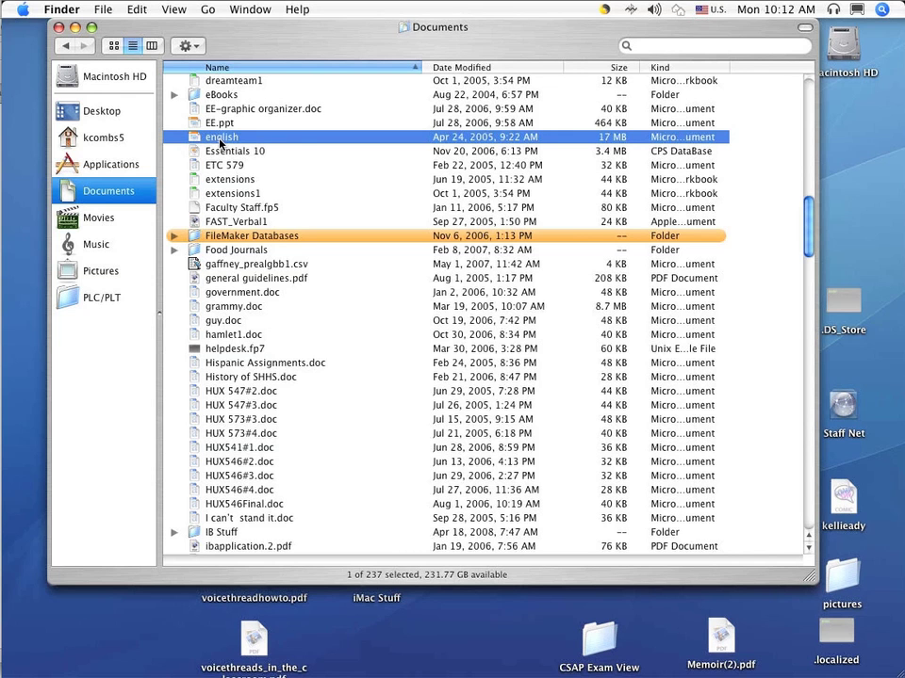
click(103, 12)
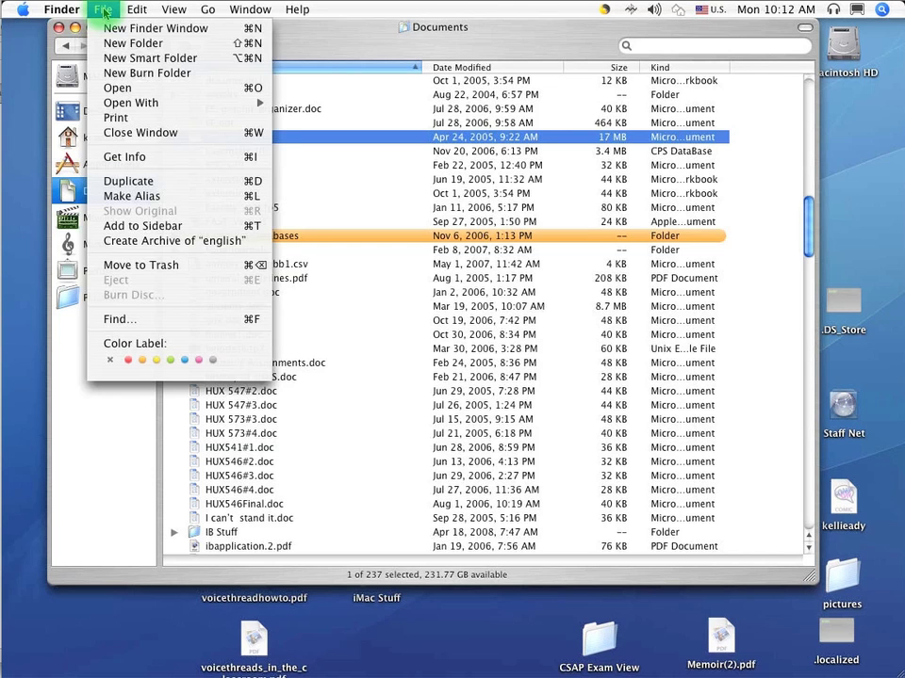
click(131, 164)
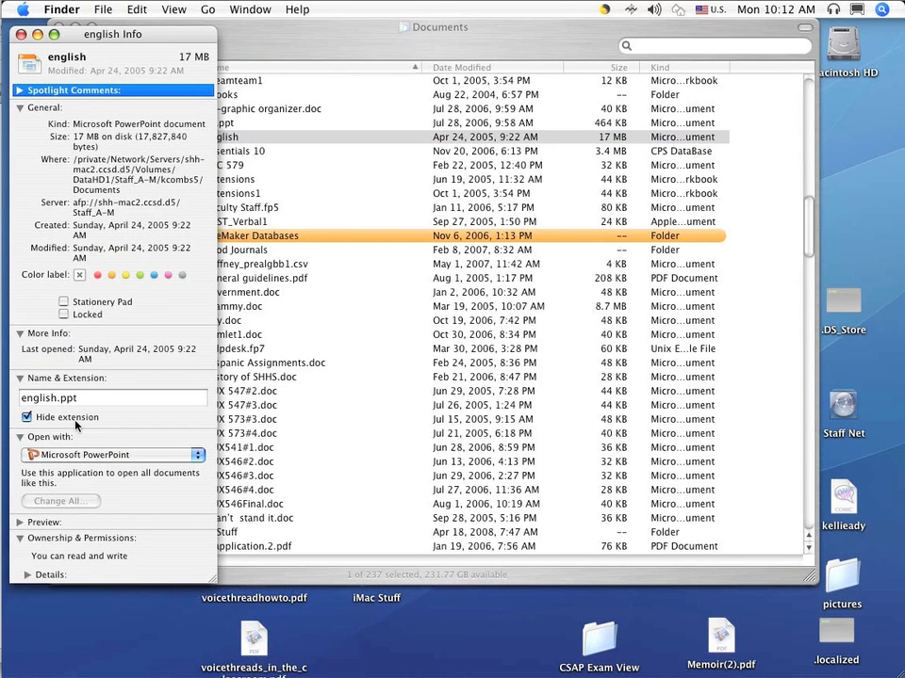
click(27, 417)
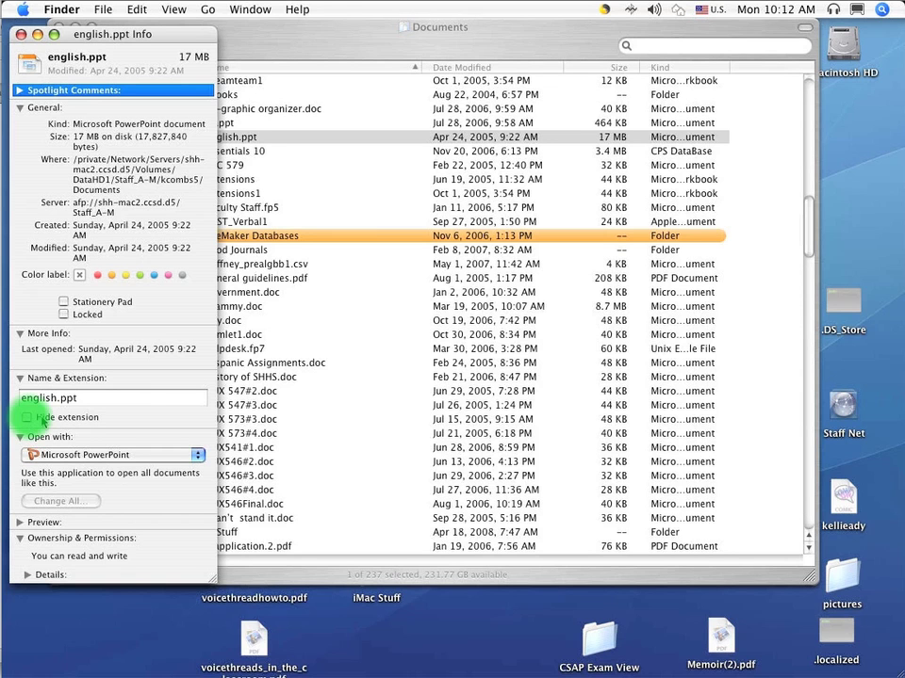
click(21, 35)
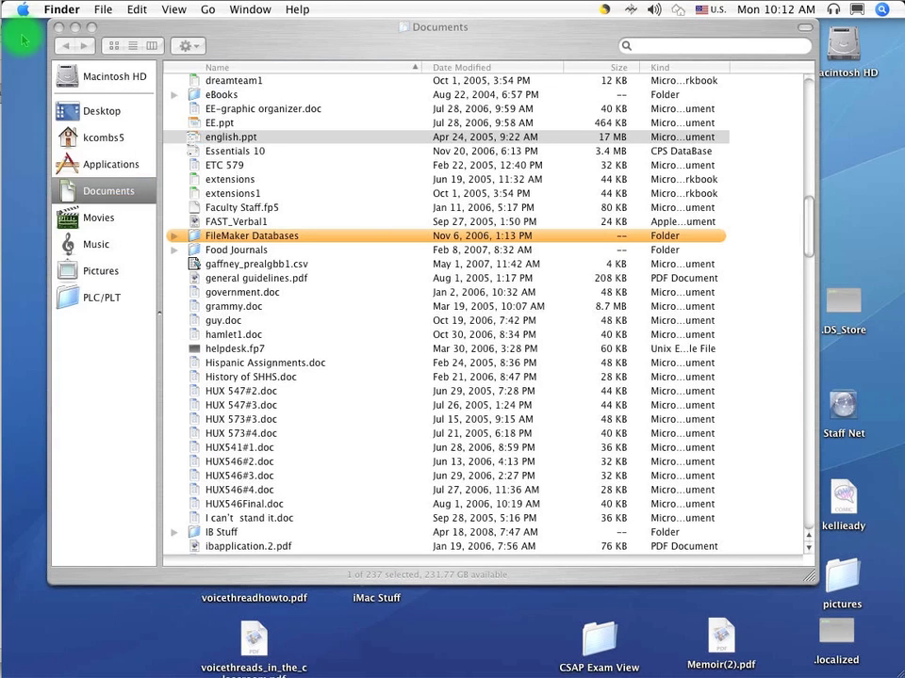
- Turn off Hide extension in the info of the Essentials 10 file and close its info window
click(230, 152)
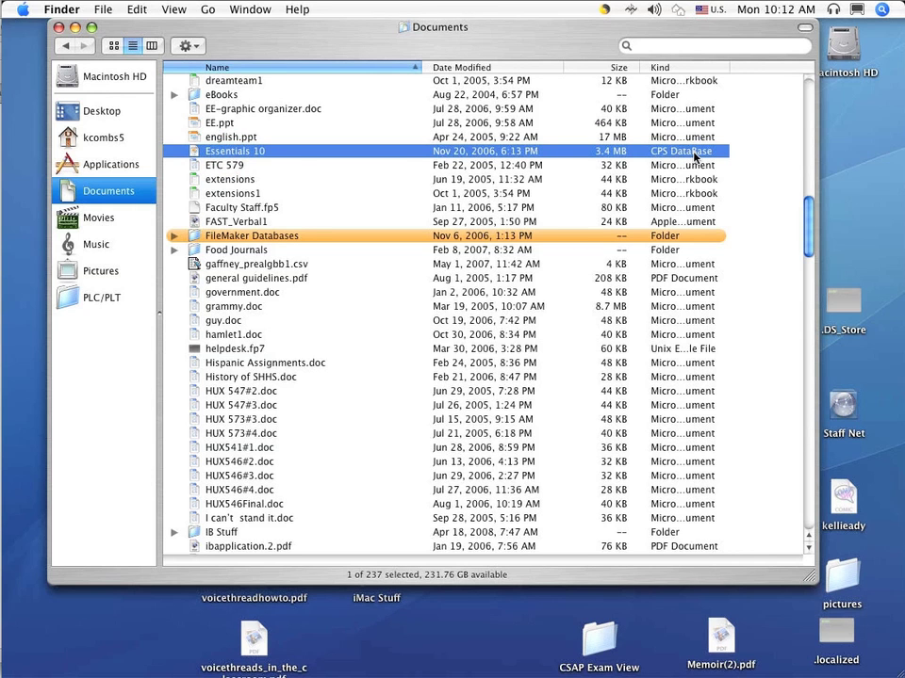
click(104, 9)
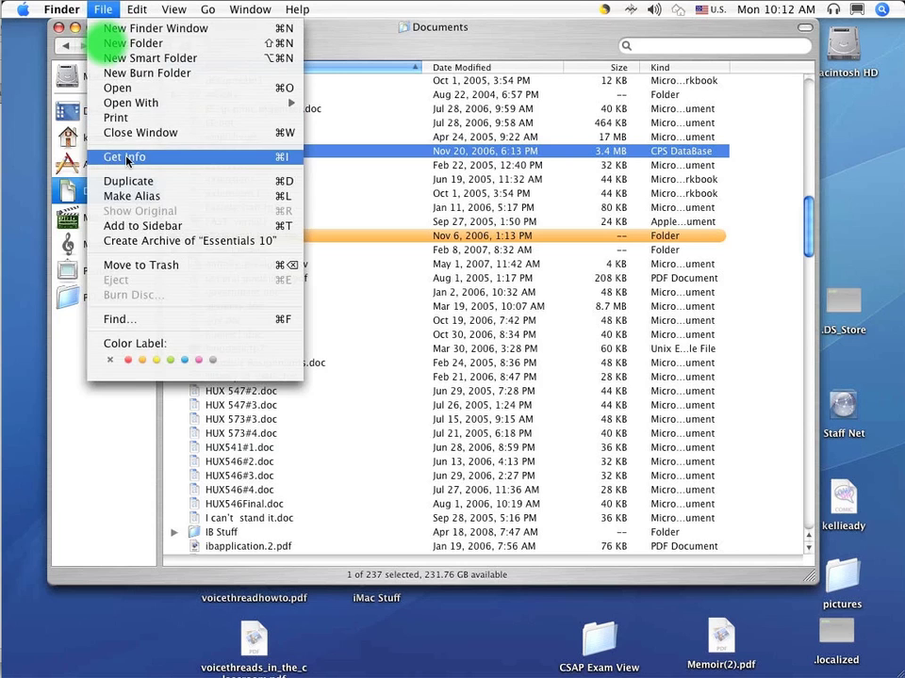
click(126, 157)
click(27, 416)
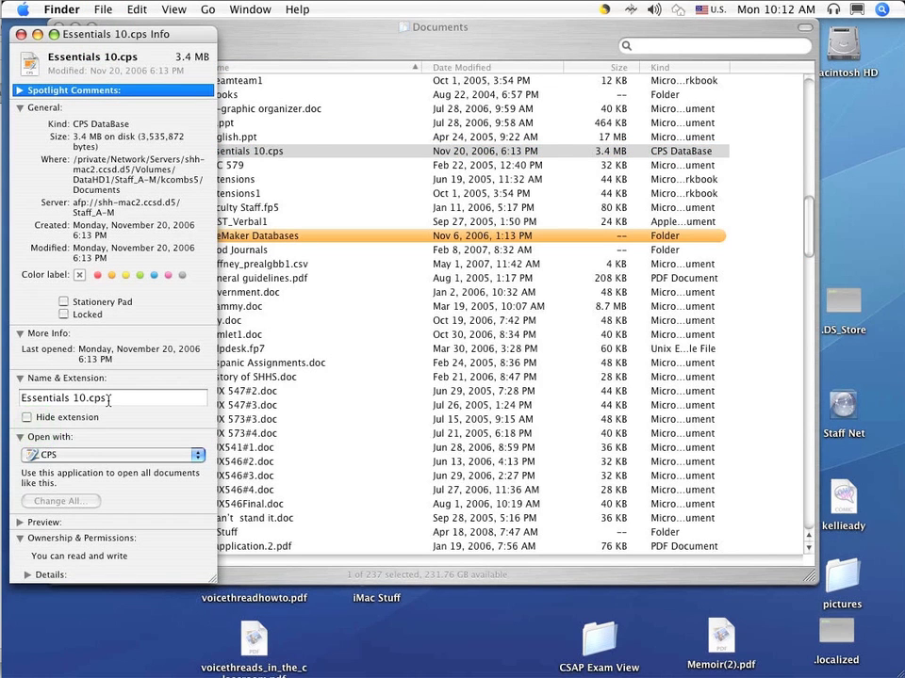
click(20, 35)
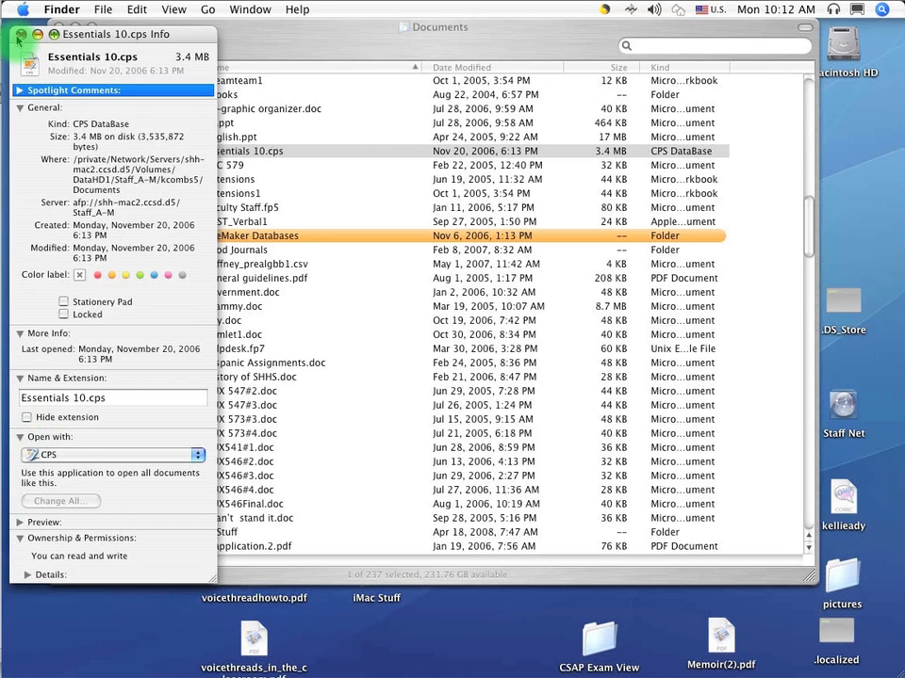
- Add the .doc extension to the ETC 579 Word file through its info window, accept the change and close the window
click(218, 170)
click(106, 11)
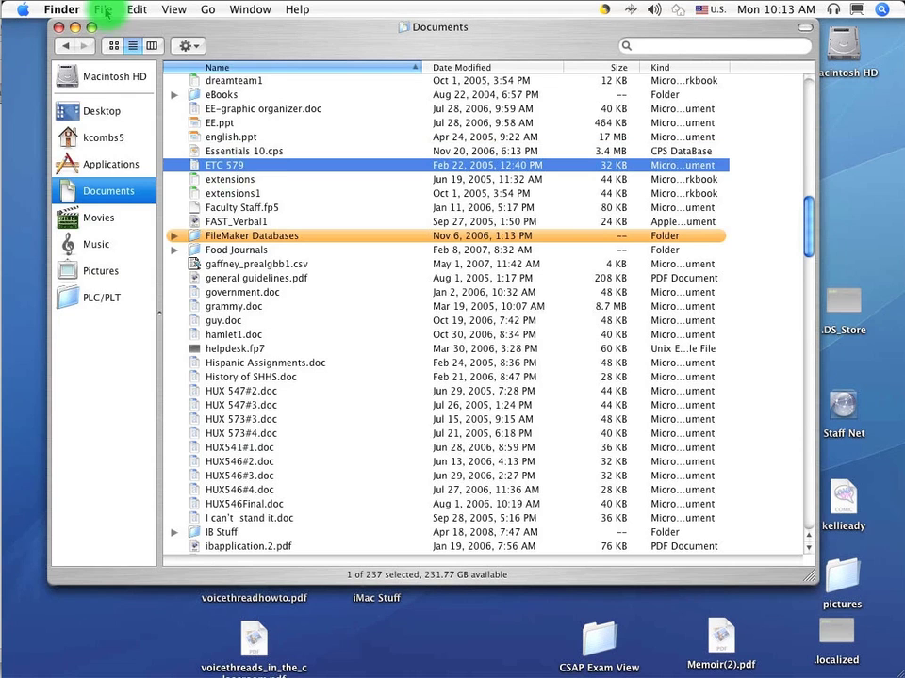
click(140, 162)
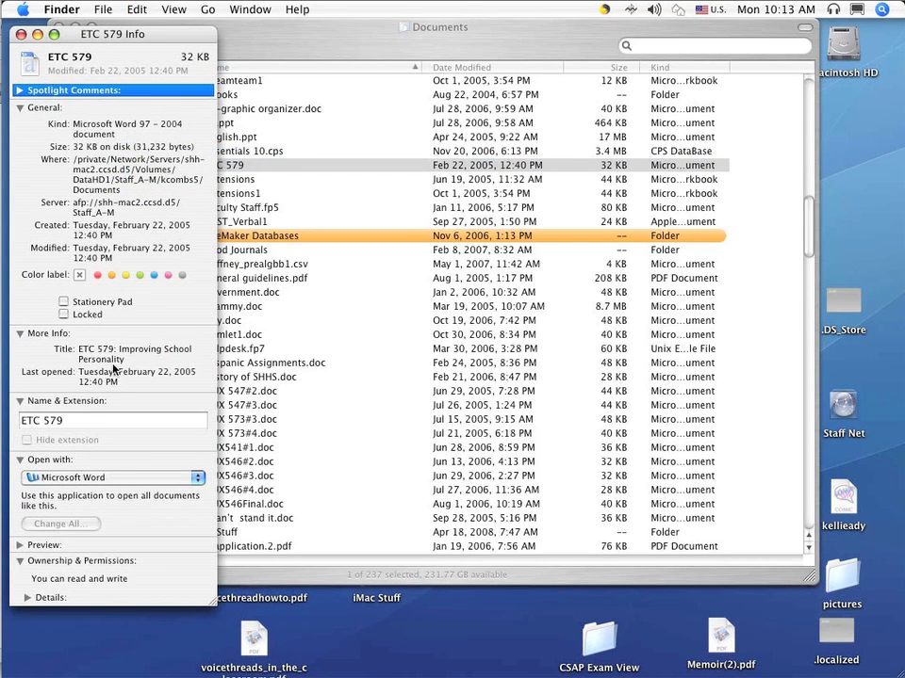
click(81, 421)
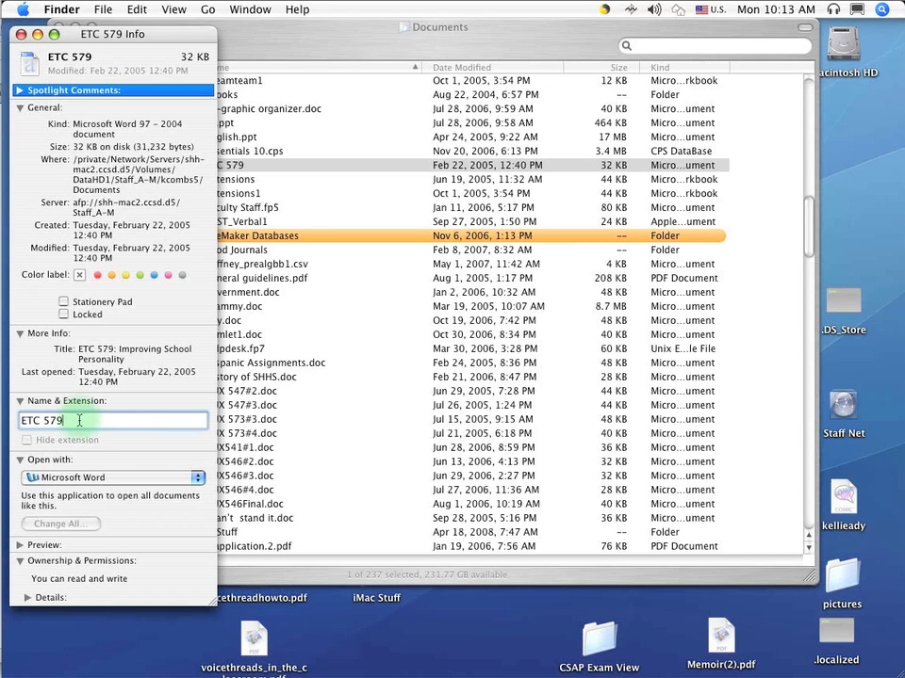
text(.)
text(doc)
key(Return)
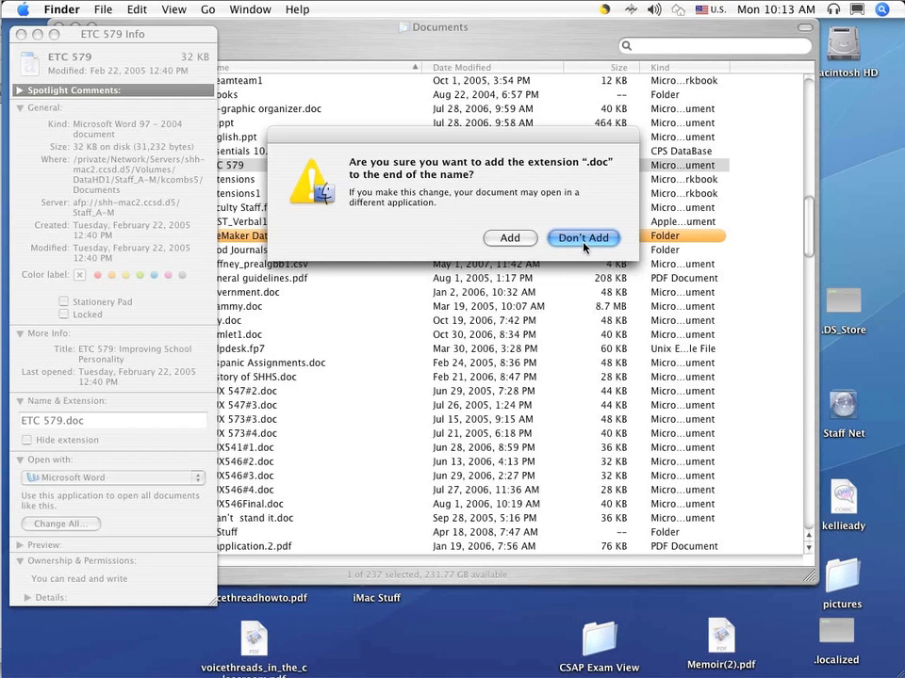
click(507, 238)
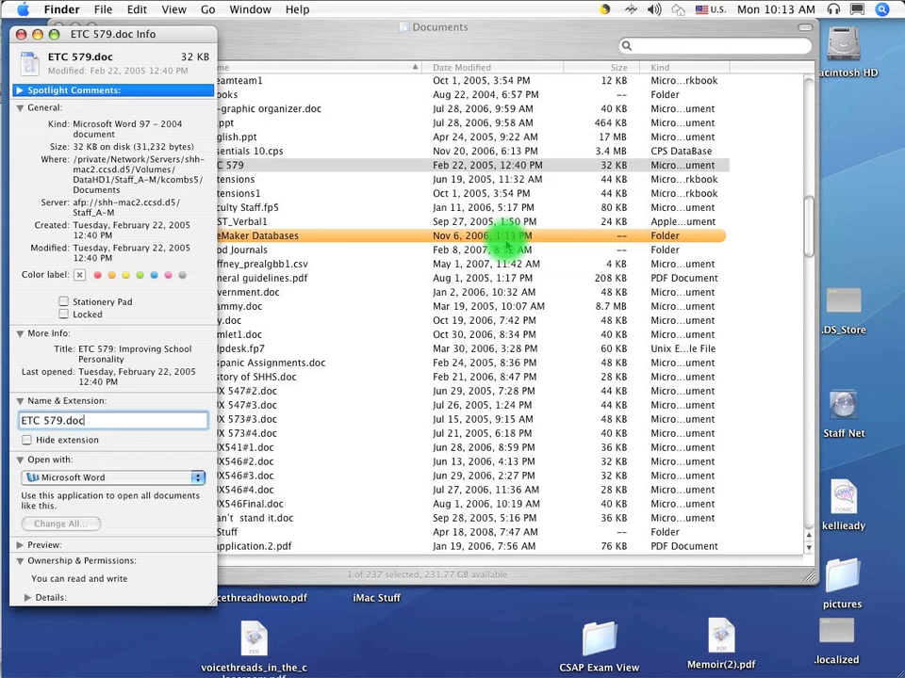
click(21, 36)
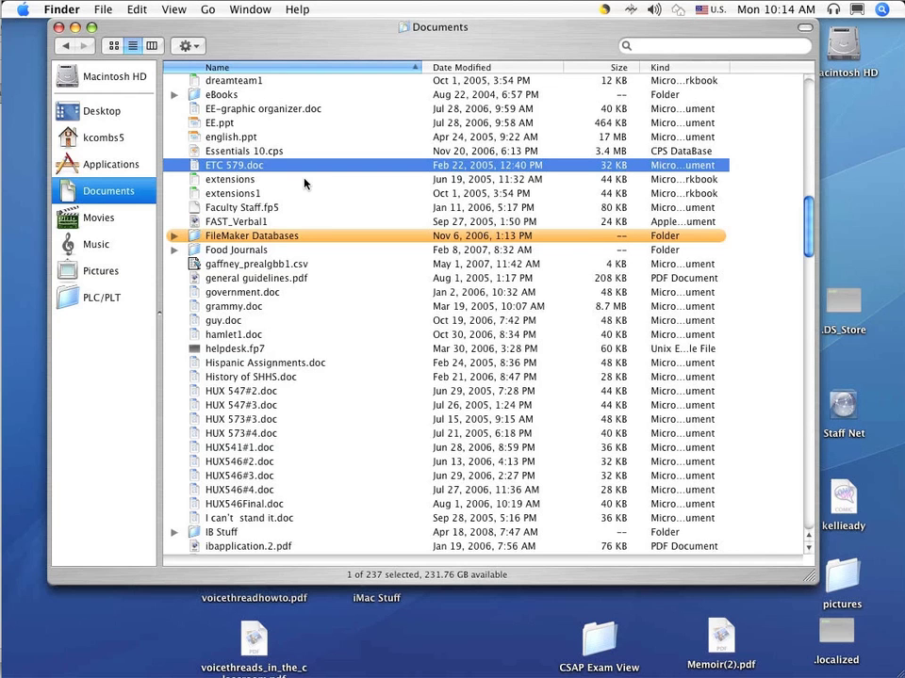
- Select the files extensions, extensions1 and FAST_Verbal1 together and open their info windows
click(230, 182)
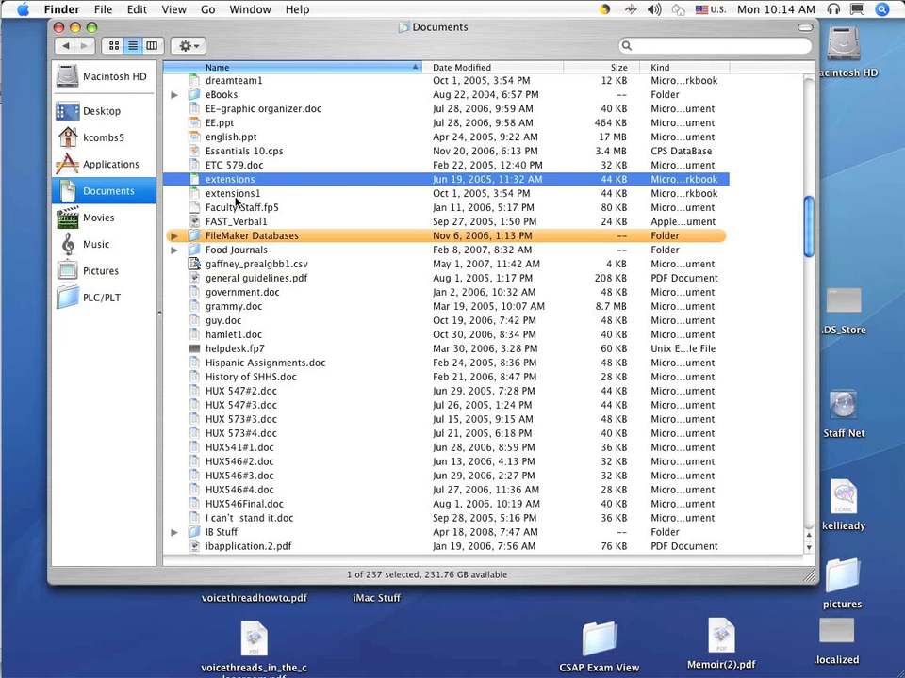
shift+click(234, 195)
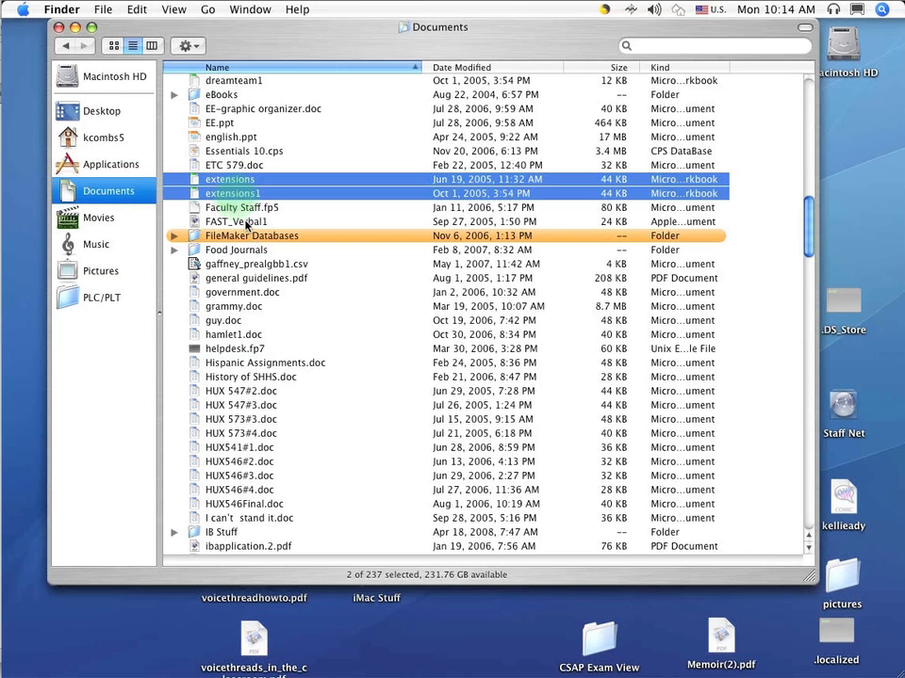
super+click(247, 222)
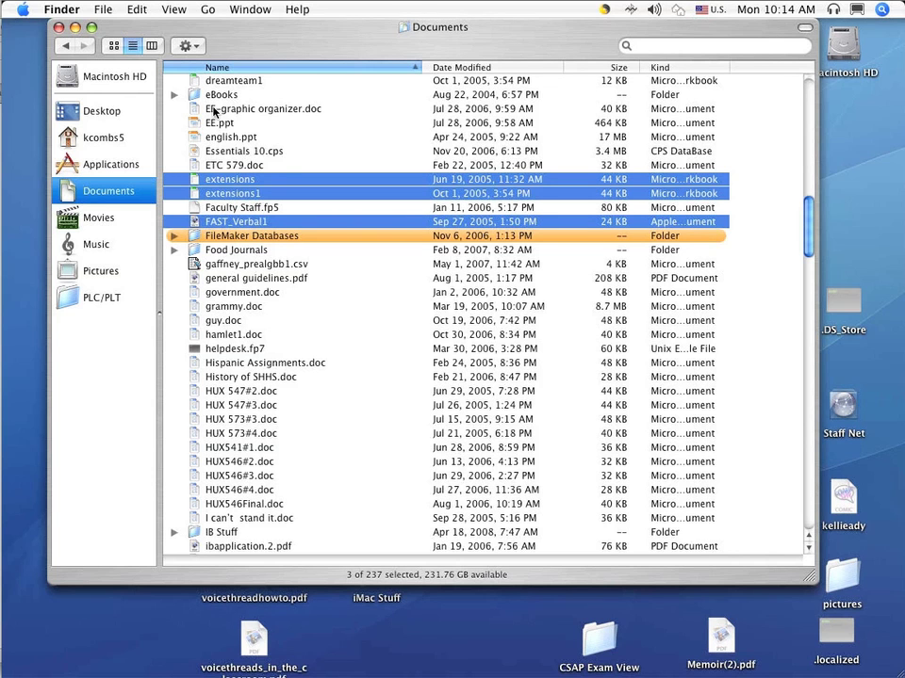
click(103, 9)
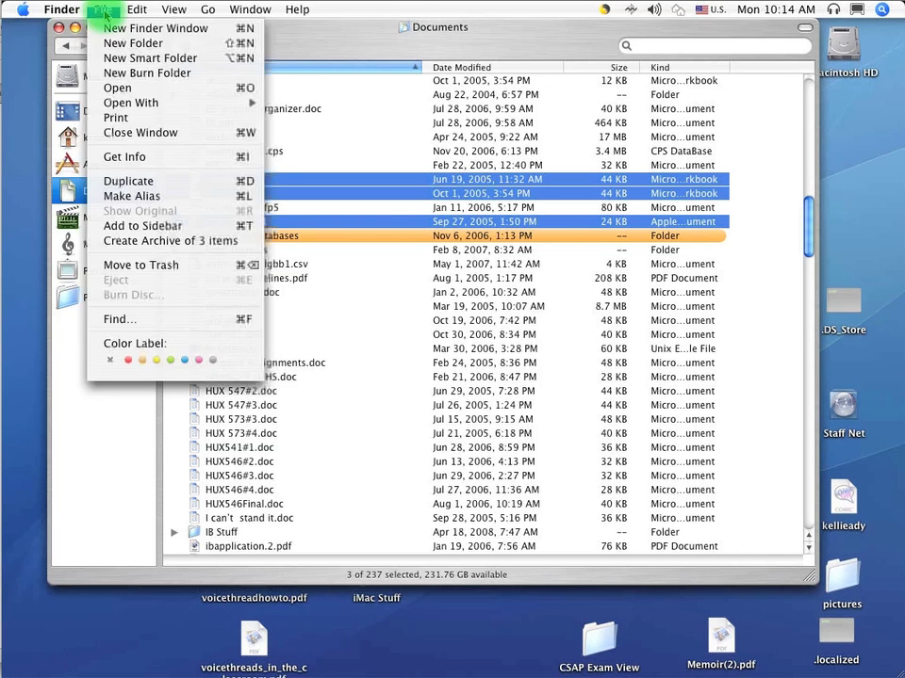
click(137, 157)
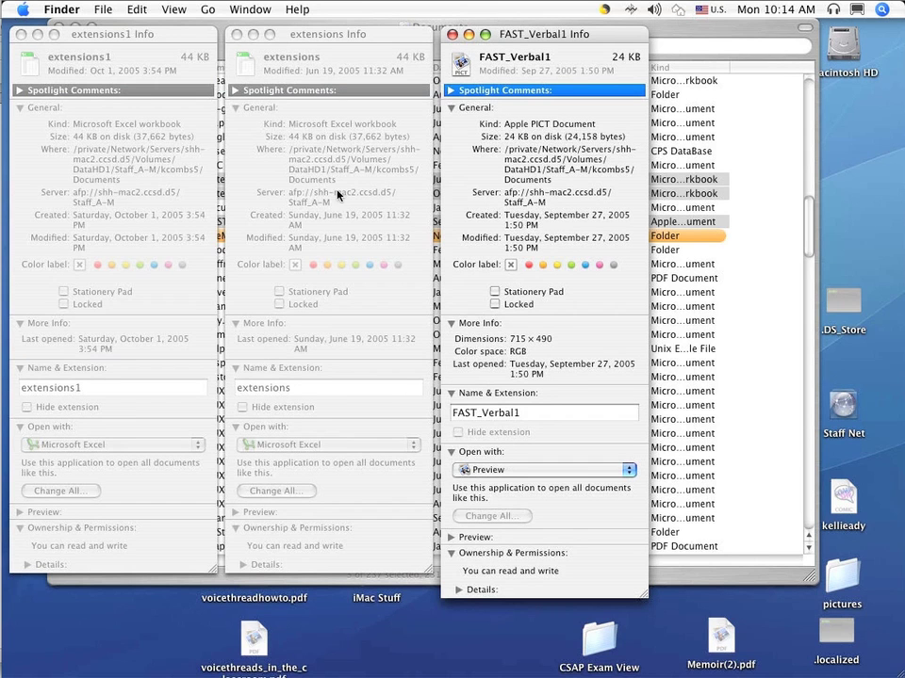
- Rename FAST_Verbal1 as FAST_Verbal1.pdf in its info window, accept the added extension and close the window
click(547, 414)
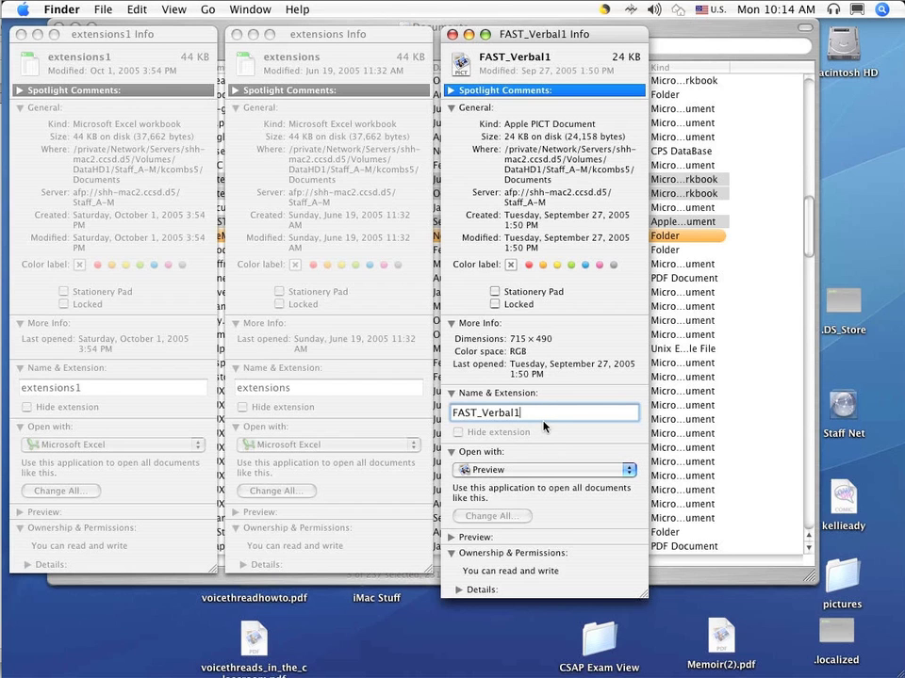
text(.pdf)
key(Return)
click(517, 245)
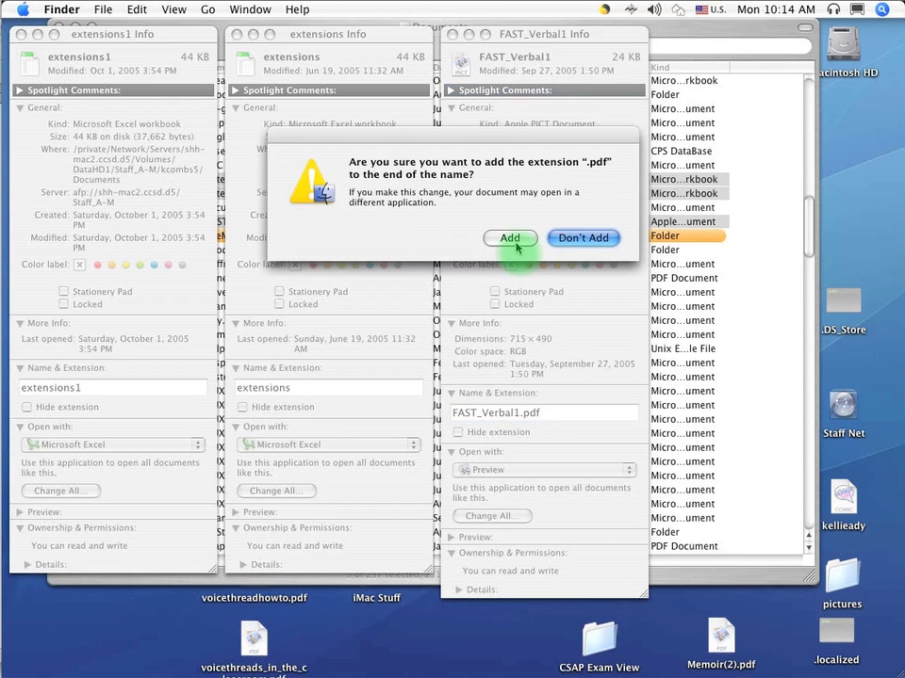
key(super+w)
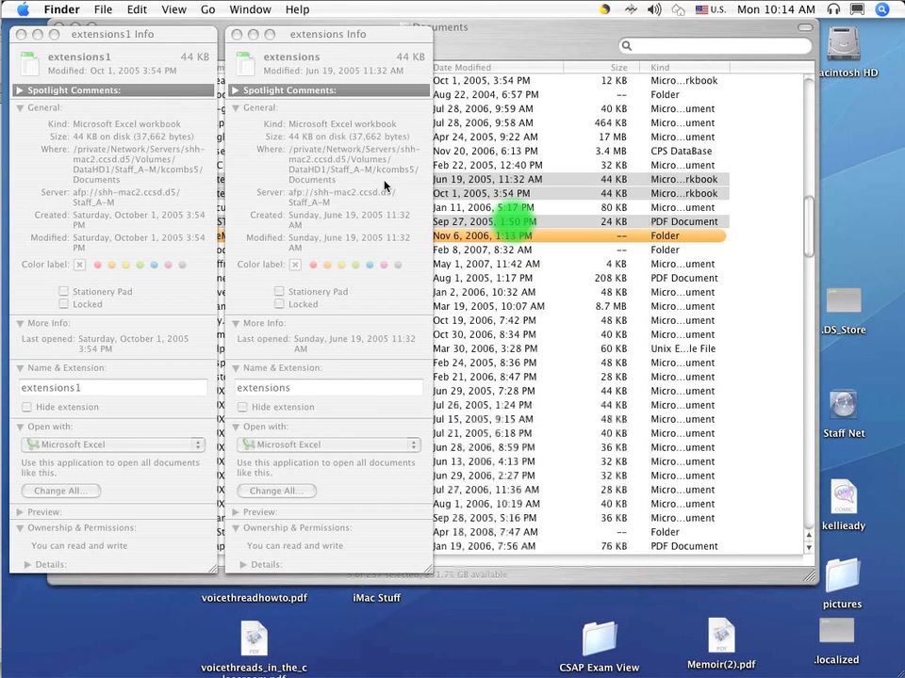
- Rename the extensions workbook as extensions.xls in its info window, accept the added extension and close the window
click(385, 186)
click(304, 388)
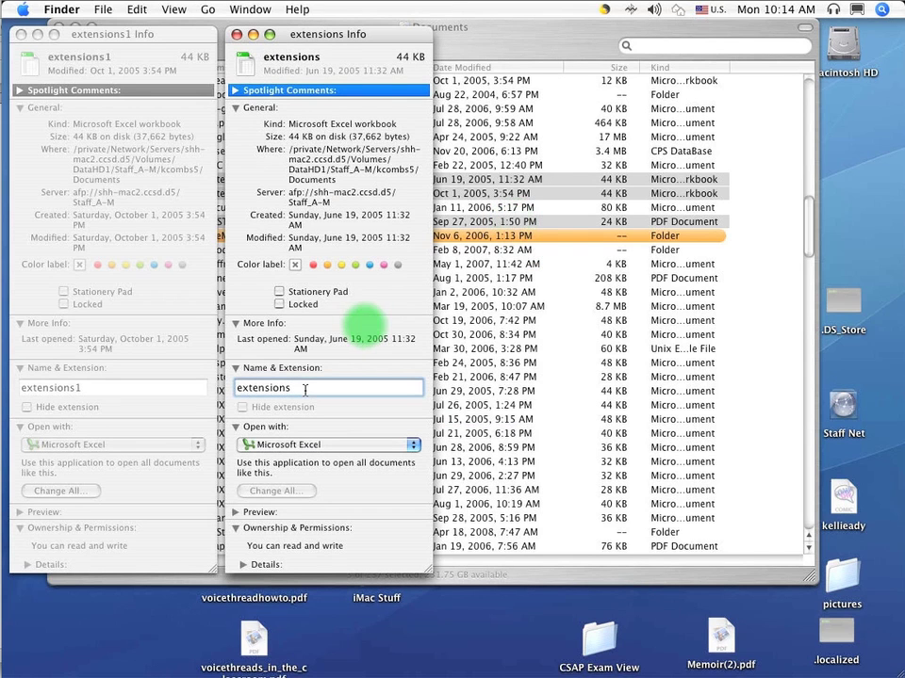
text(.xls)
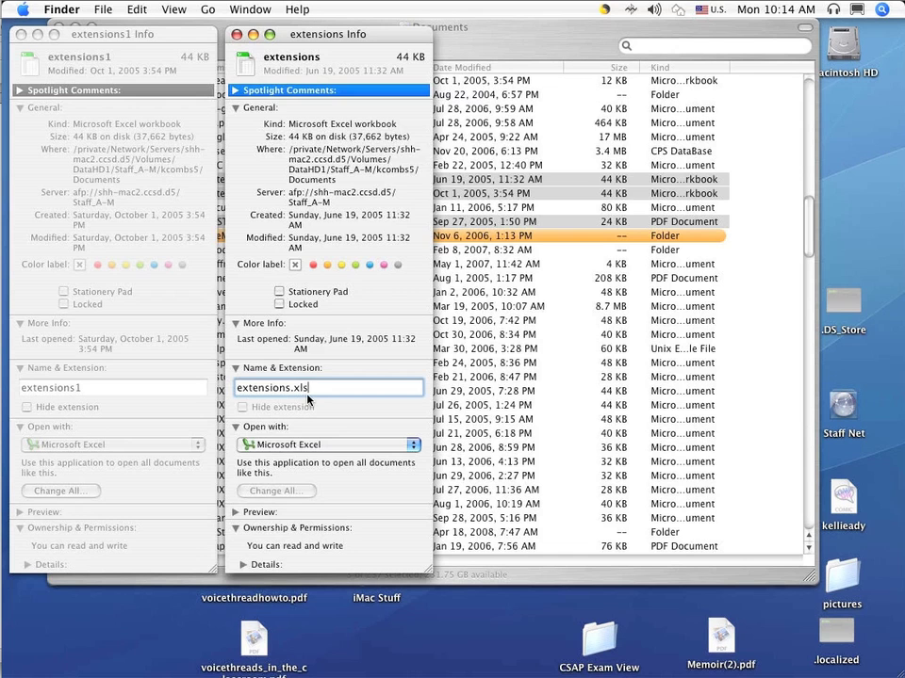
key(Return)
click(506, 237)
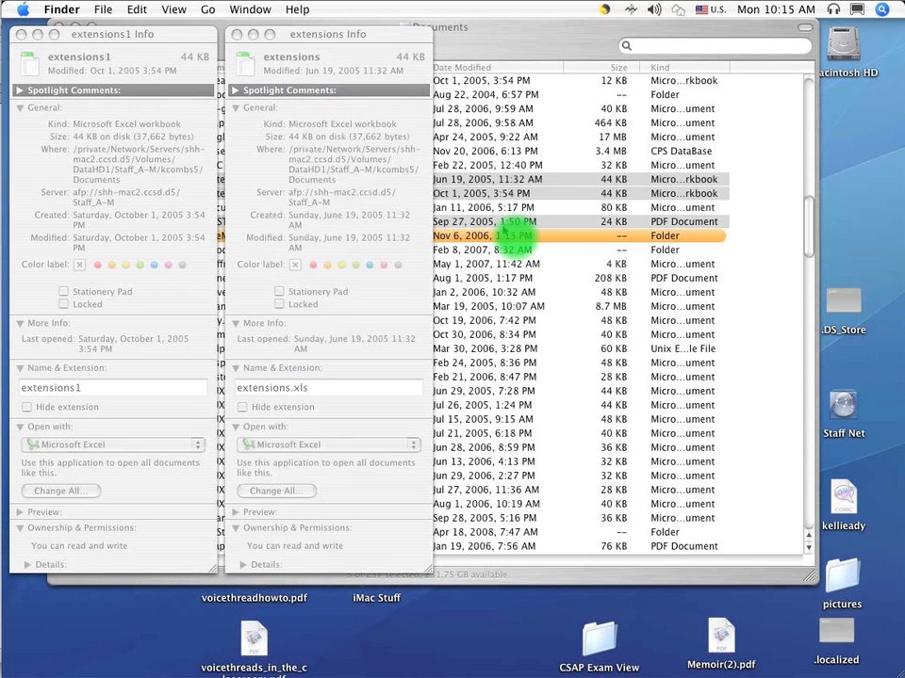
click(237, 35)
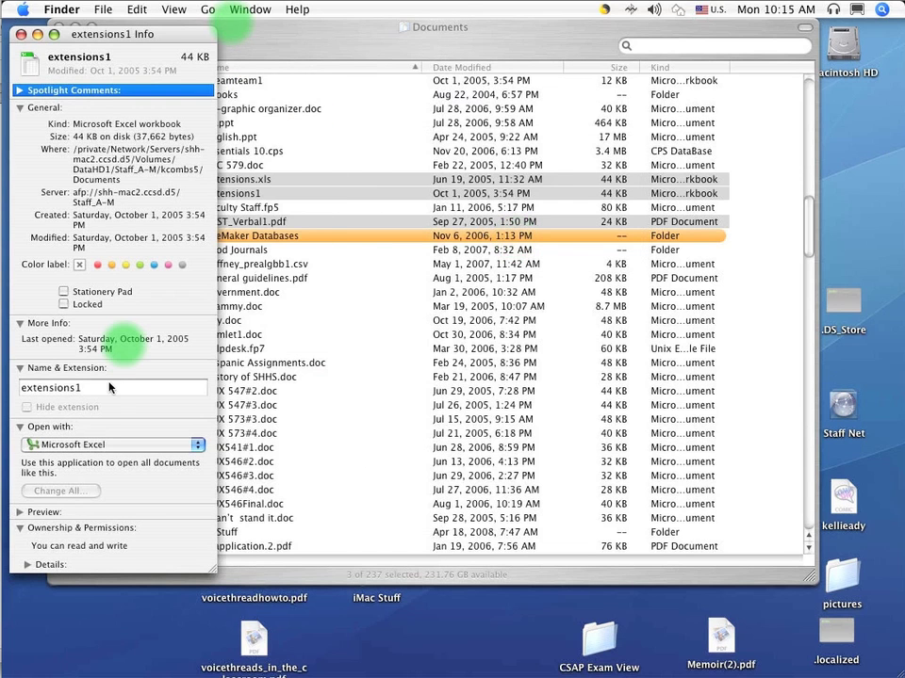
- Rename the extensions1 workbook as extensions1.xls in its info window, accept the added extension and close the window
text(.)
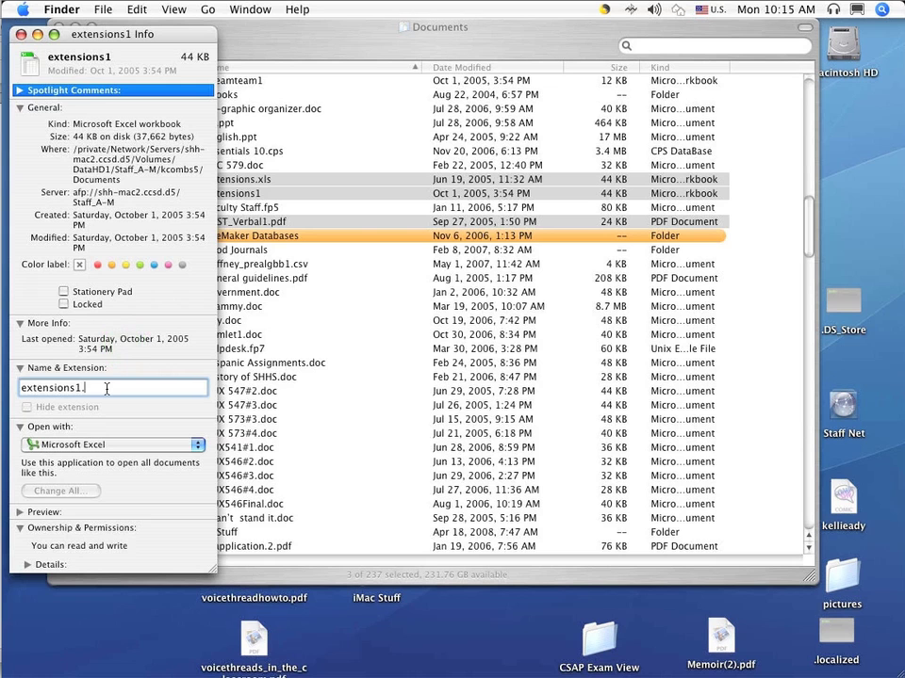
text(xls)
key(Return)
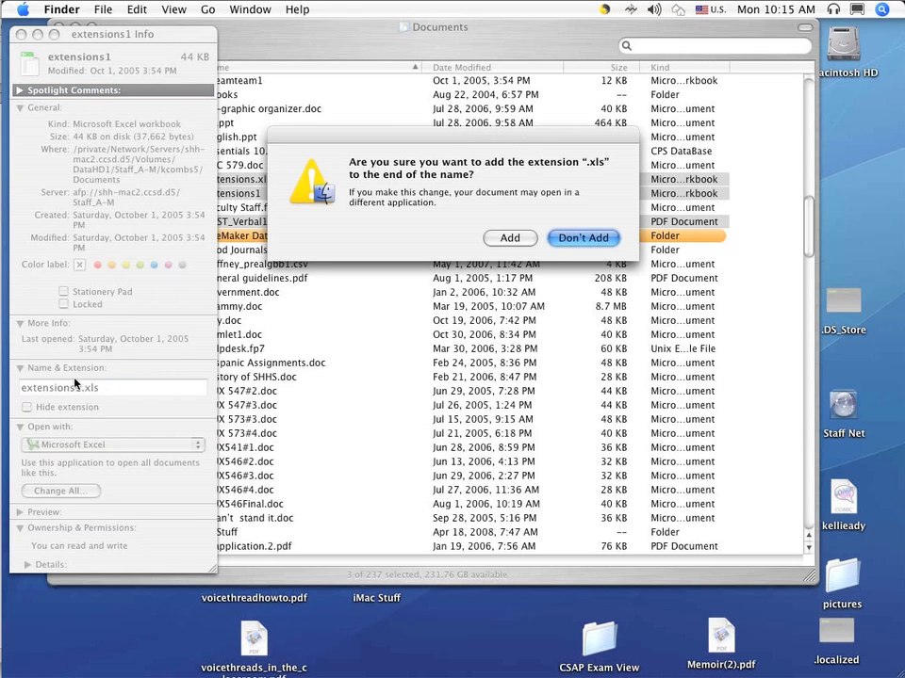
click(511, 238)
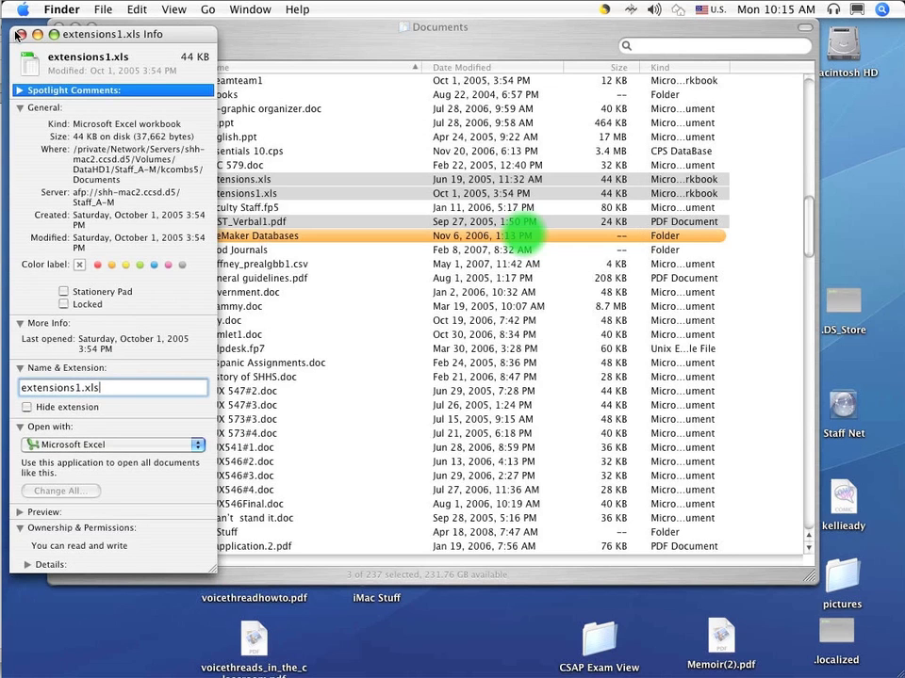
click(20, 34)
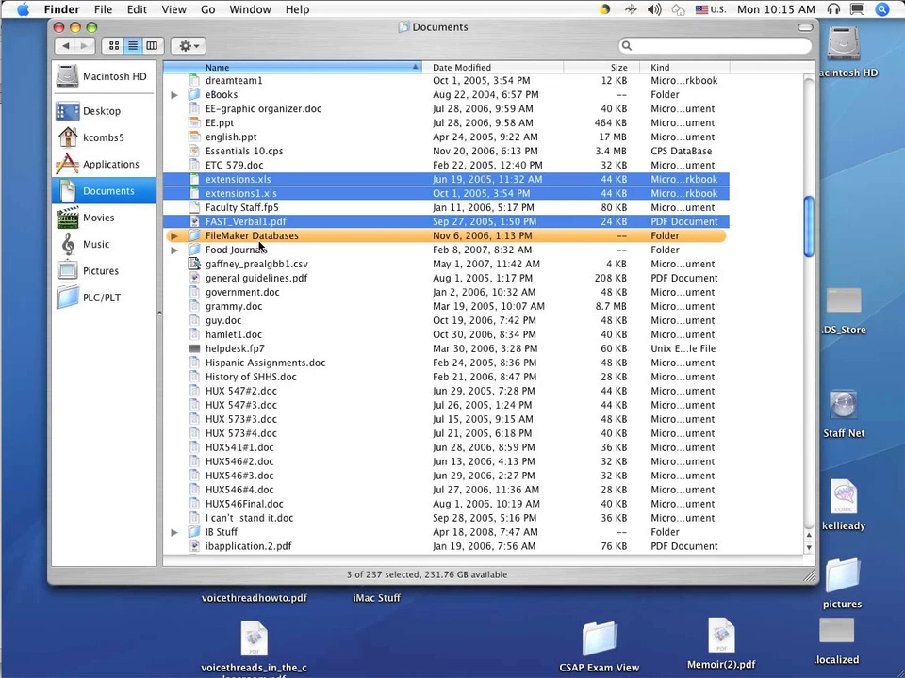